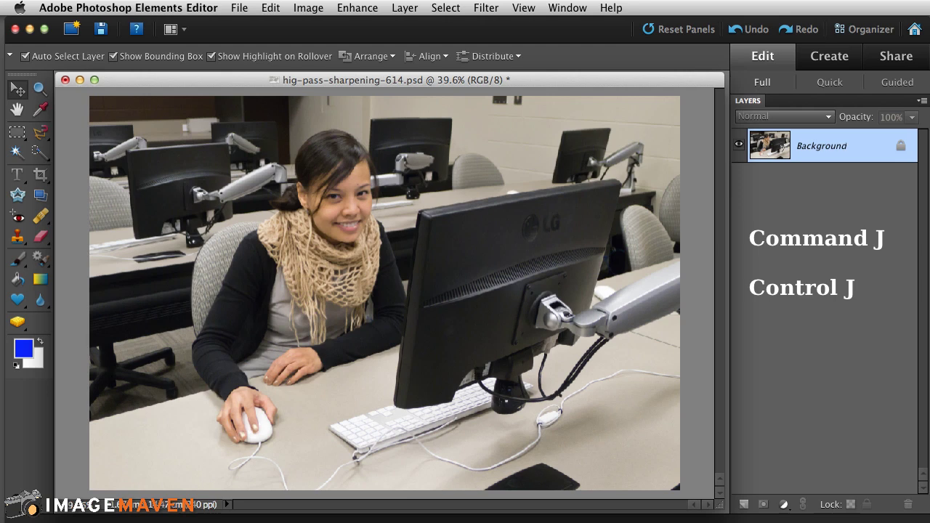
# Duplicate the Background layer and apply the High Pass filter to the copy with a radius of 1.5 pixels
pyautogui.press('super+j')
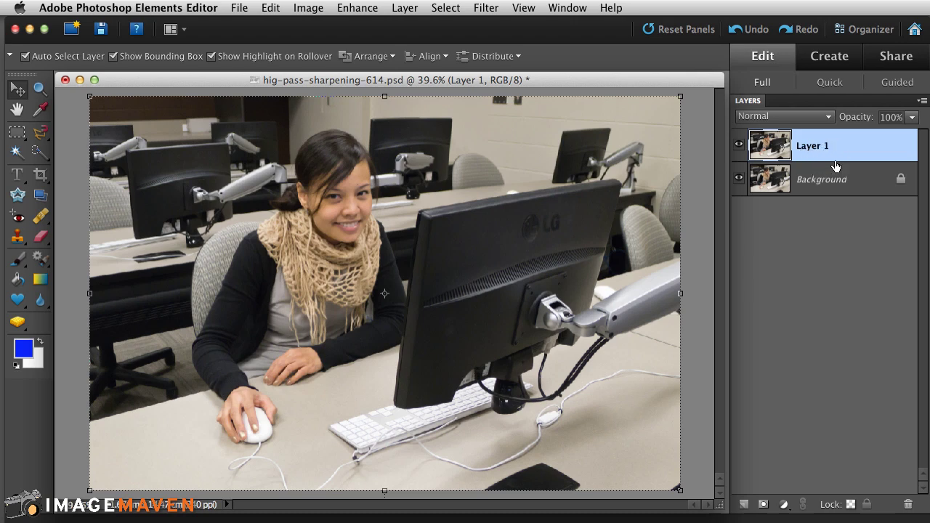
pyautogui.click(489, 8)
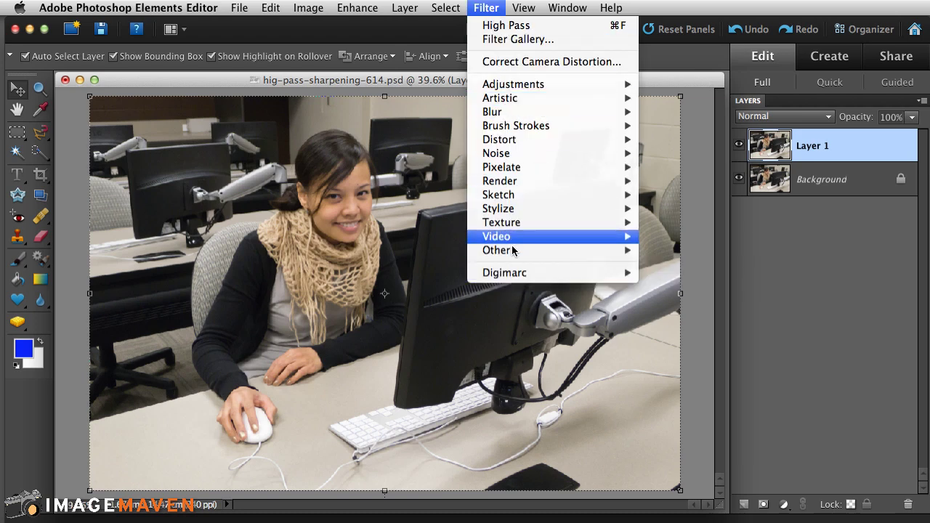
pyautogui.moveTo(517, 253)
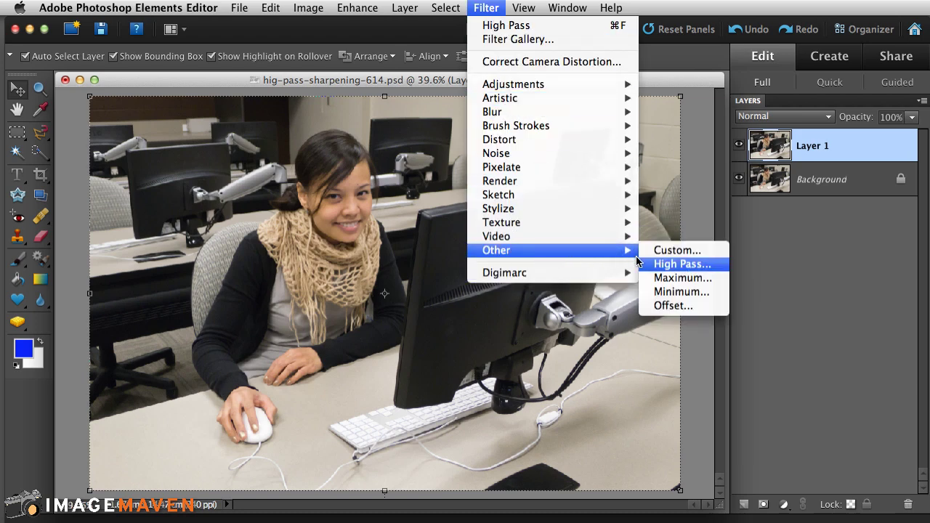
pyautogui.click(680, 264)
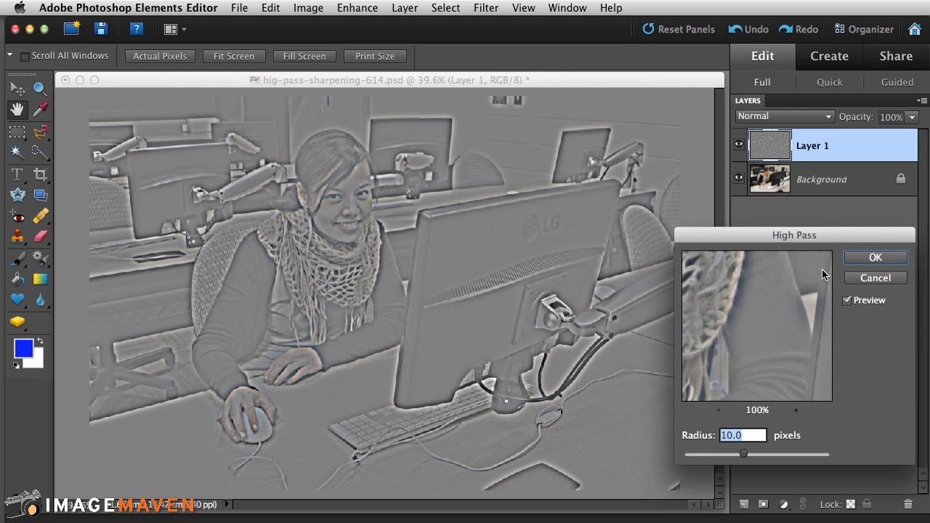
pyautogui.moveTo(744, 455); pyautogui.dragTo(664, 465)
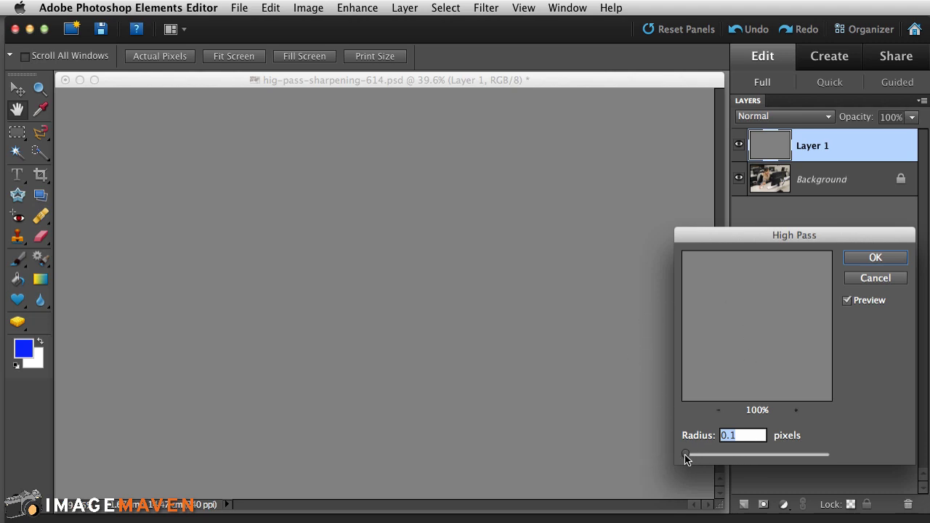
pyautogui.moveTo(685, 456); pyautogui.dragTo(696, 456)
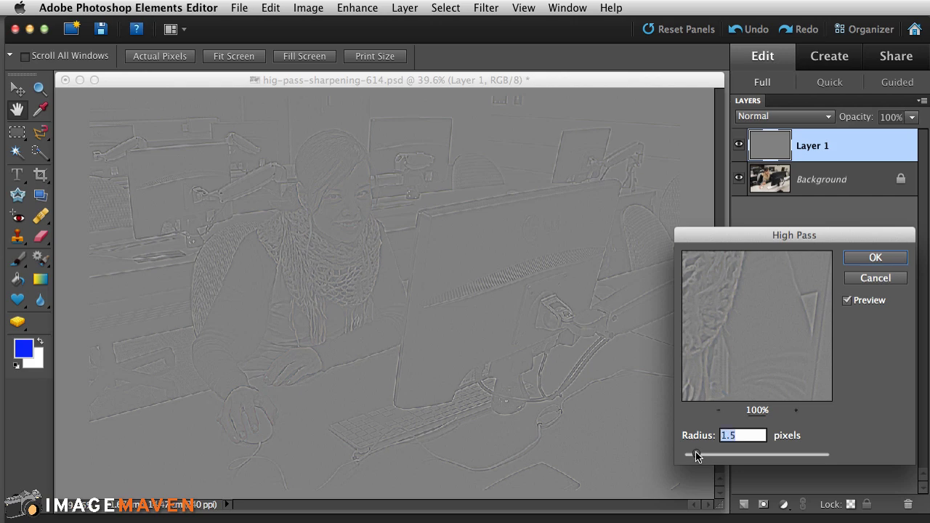
pyautogui.click(876, 258)
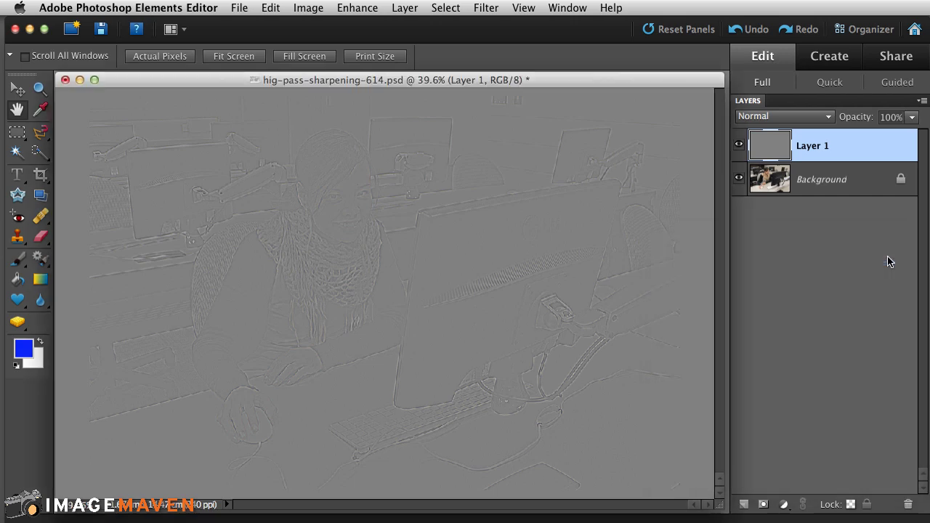
# Set the blend mode of the filtered Layer 1 to Hard Light
pyautogui.press('v')
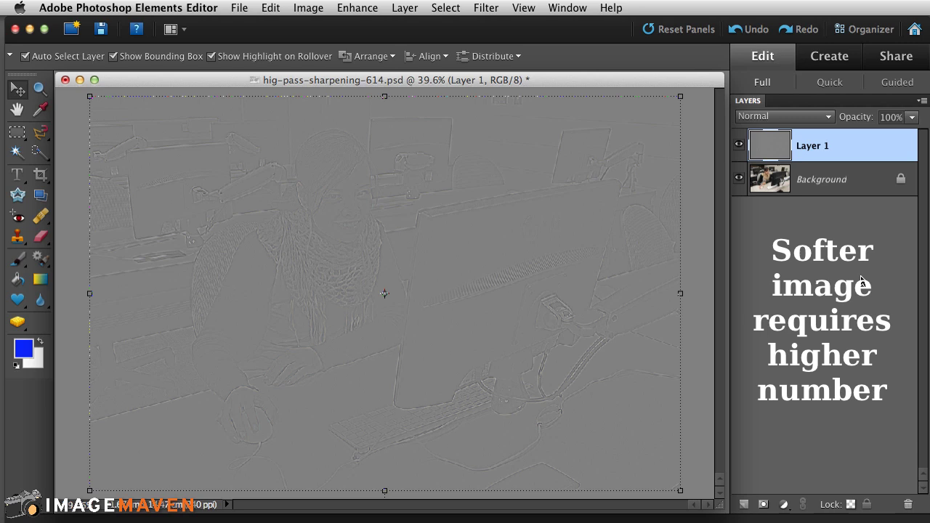
pyautogui.click(824, 118)
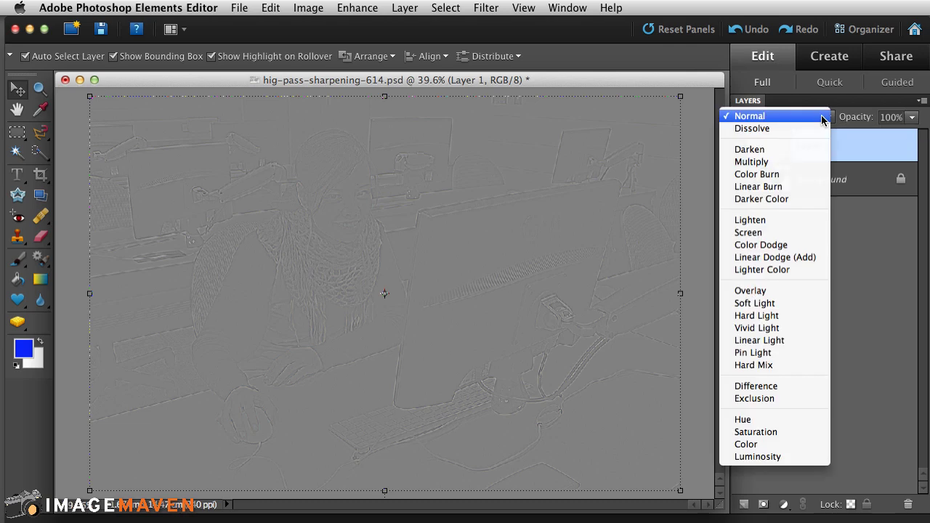
pyautogui.click(781, 317)
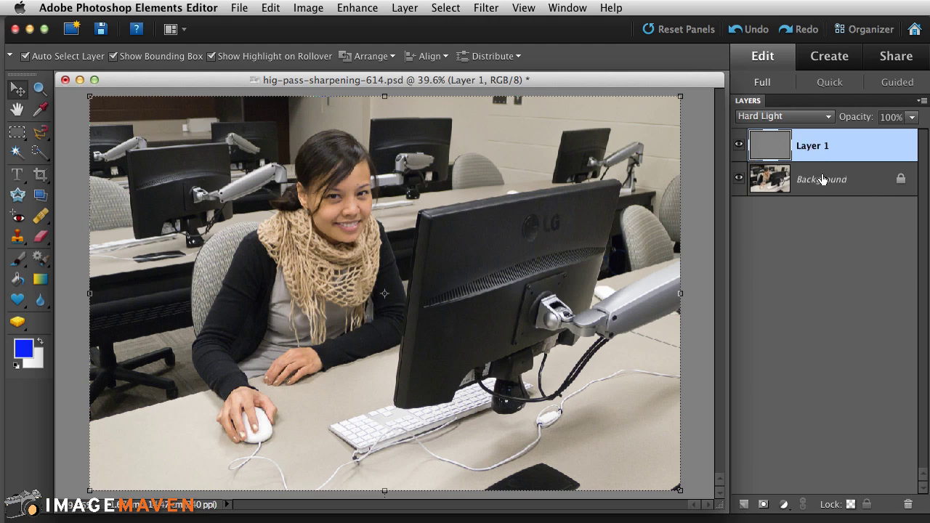
# Compare the photo at 100% zoom with the sharpening layer hidden and shown
pyautogui.press('super+alt+0')
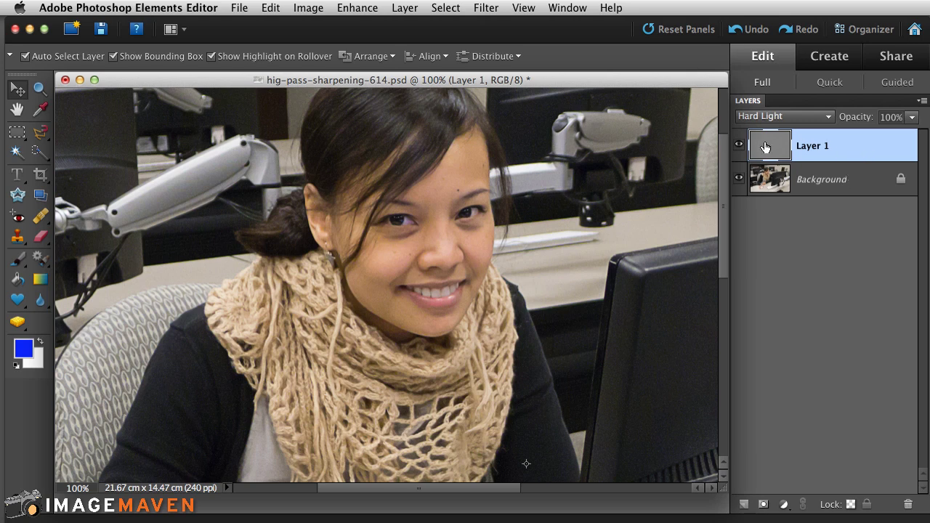
pyautogui.click(740, 146)
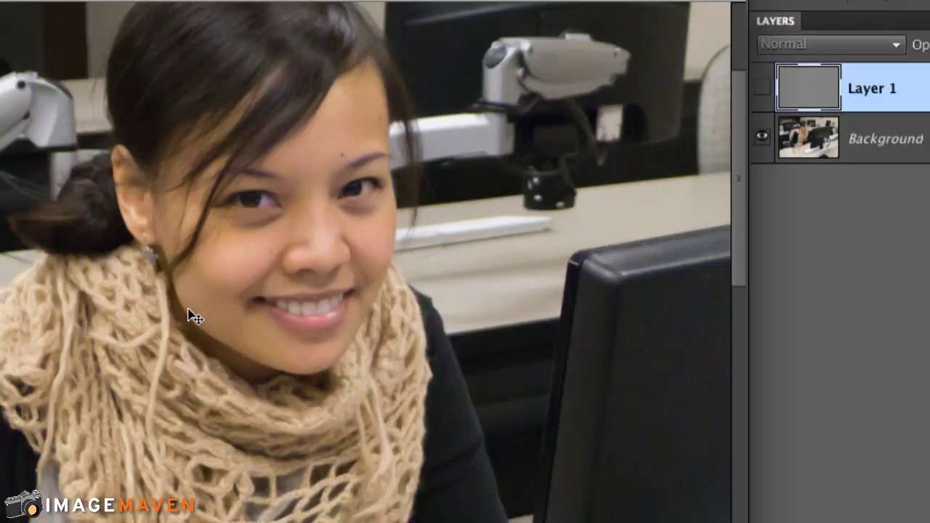
pyautogui.click(762, 88)
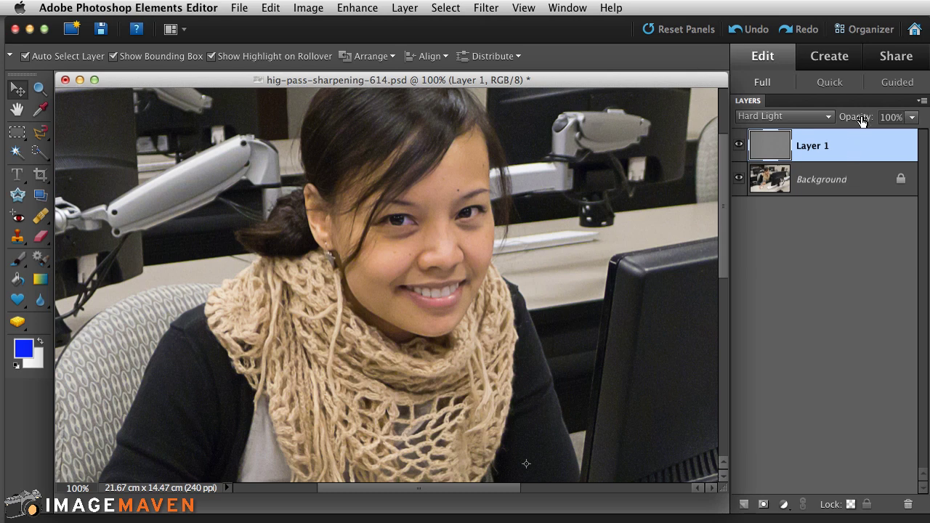
pyautogui.moveTo(860, 120)
pyautogui.mouseDown()
pyautogui.moveTo(850, 121)
pyautogui.moveTo(878, 120)
pyautogui.mouseUp()
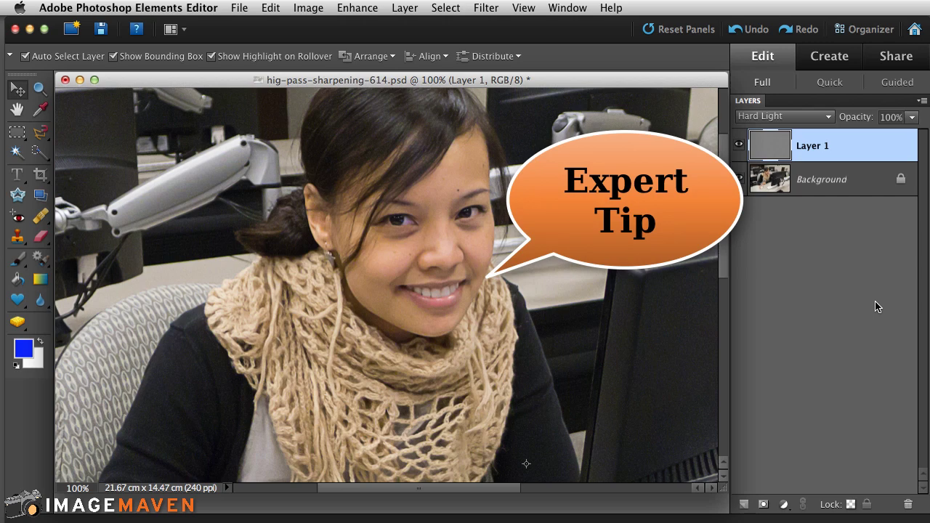
# Add a black-filled layer mask to Layer 1 and make white the foreground color
pyautogui.press('super+minus')
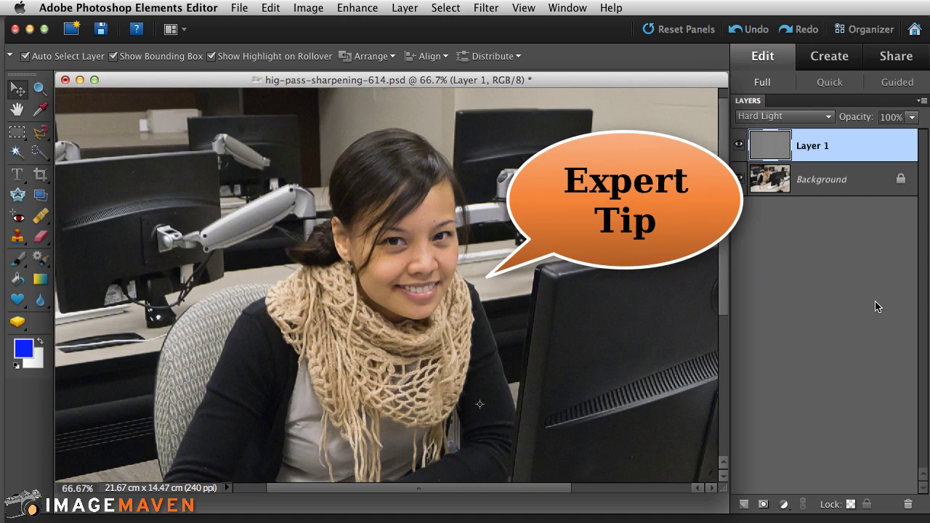
pyautogui.keyDown('alt'); pyautogui.click(763, 507); pyautogui.keyUp('alt')
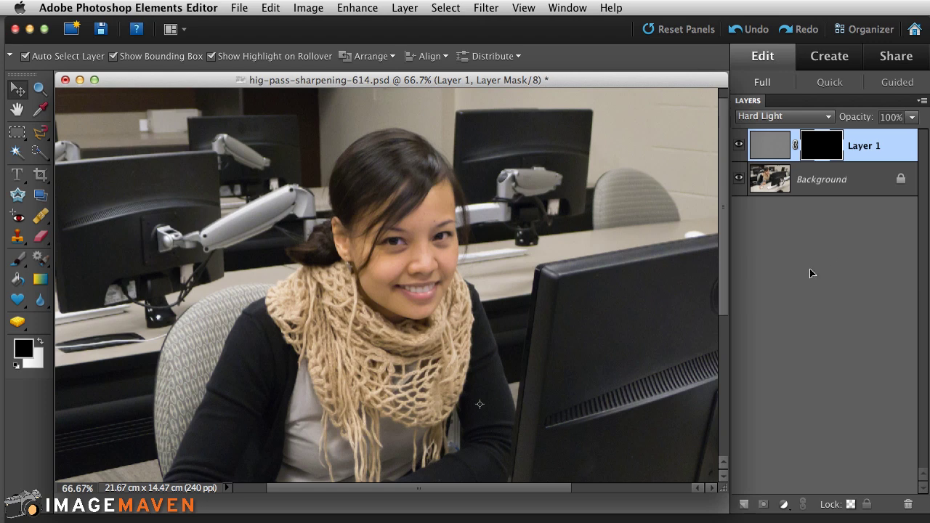
pyautogui.click(41, 343)
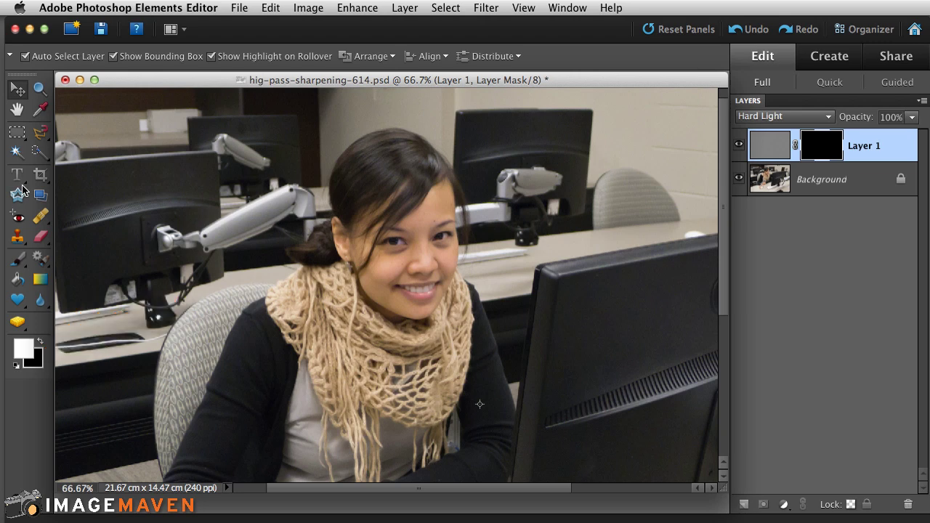
# Activate the Brush tool and enlarge the brush to 100 px
pyautogui.press('b')
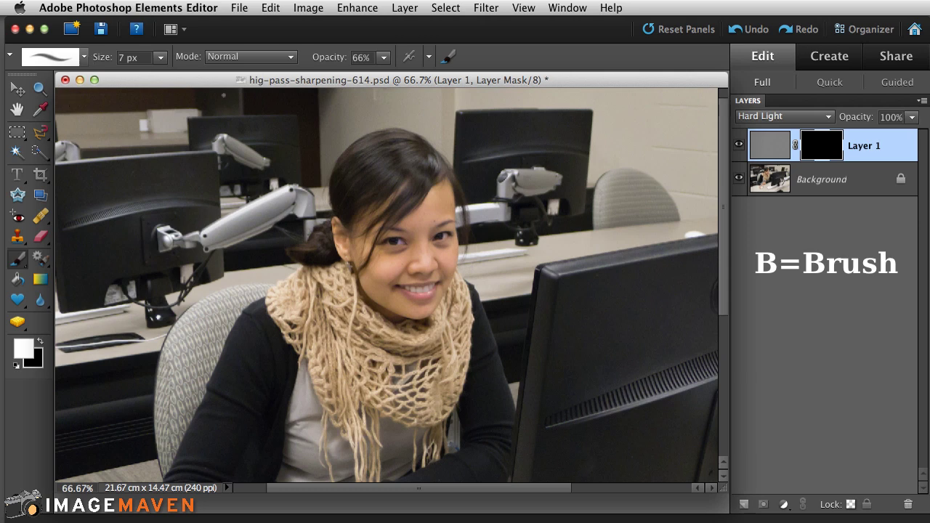
pyautogui.press(']')
pyautogui.press(']')
pyautogui.press(']')
pyautogui.press(']')
pyautogui.press(']')
pyautogui.press(']')
pyautogui.press(']')
pyautogui.press(']')
pyautogui.press(']')
pyautogui.press(']')
pyautogui.press(']')
pyautogui.press(']')
pyautogui.press(']')
pyautogui.press(']')
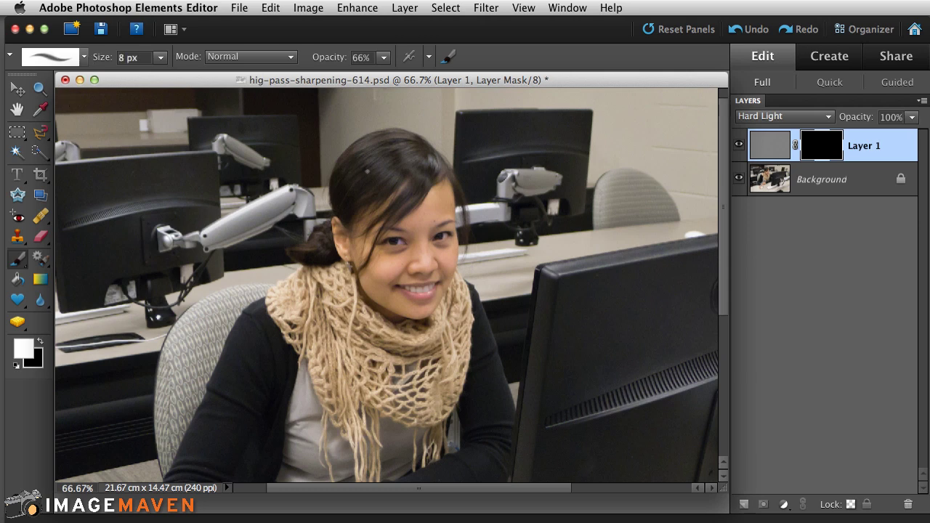
pyautogui.press(']')
pyautogui.press(']')
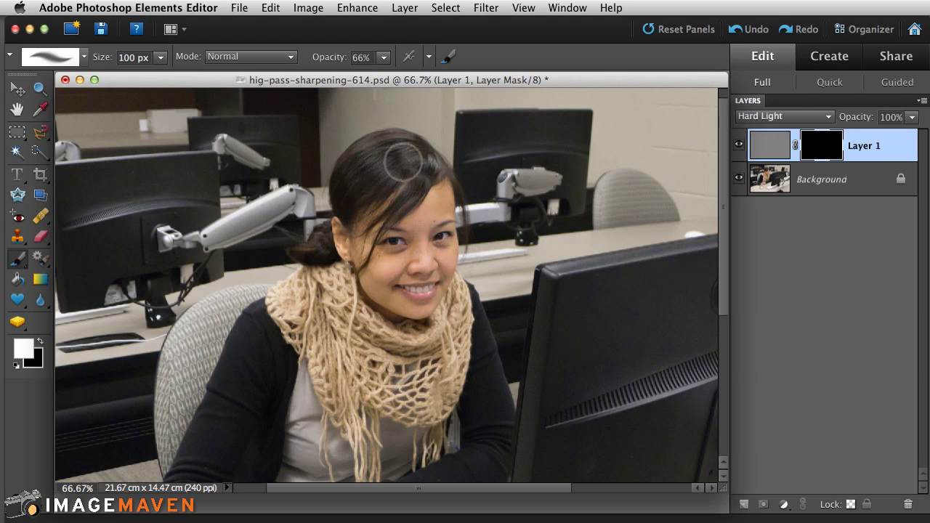
# Paint white on the Layer 1 mask over the woman's face and hair to reveal the sharpening there
pyautogui.press('super+i')
pyautogui.press('super+i')
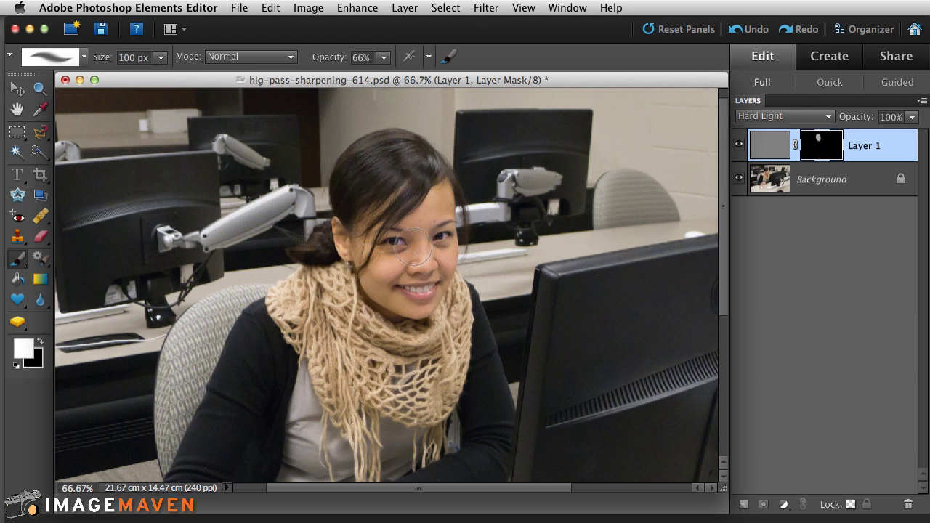
pyautogui.press('super+equal')
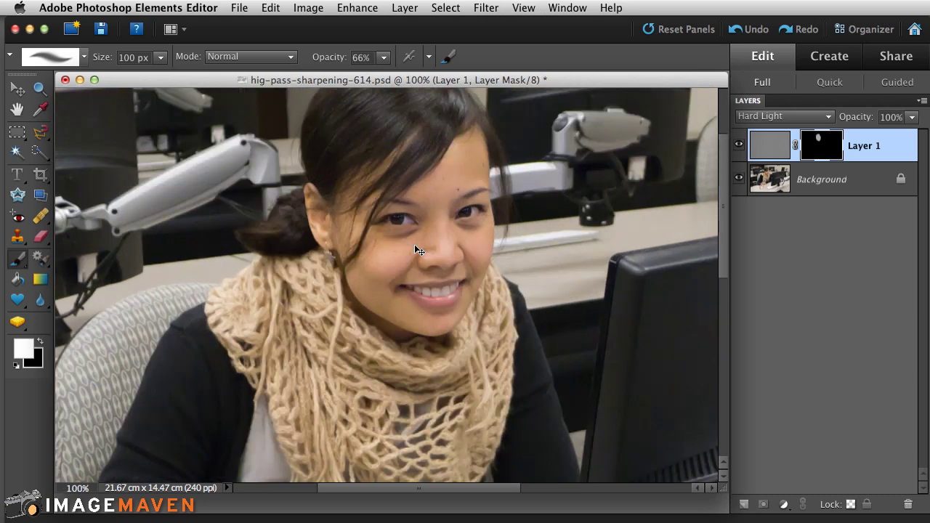
pyautogui.scroll(2, 415, 244)
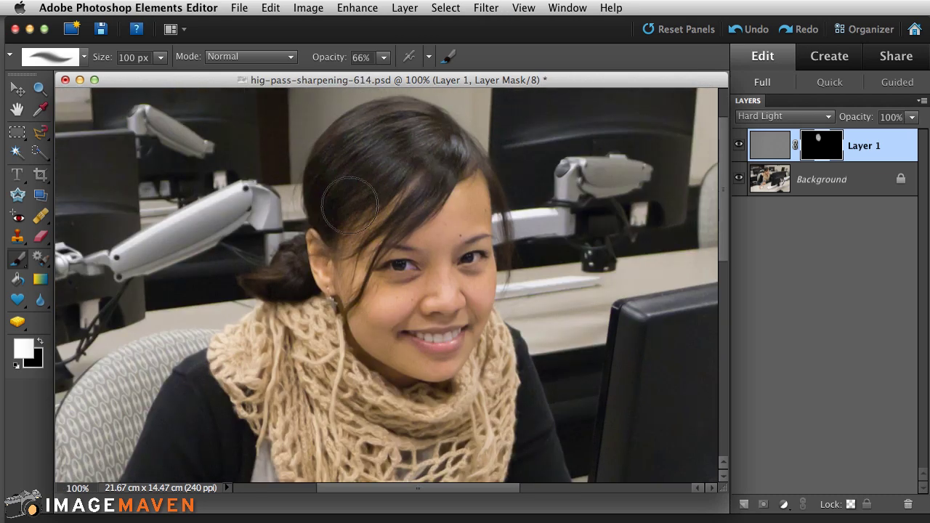
pyautogui.moveTo(449, 170); pyautogui.dragTo(411, 256)
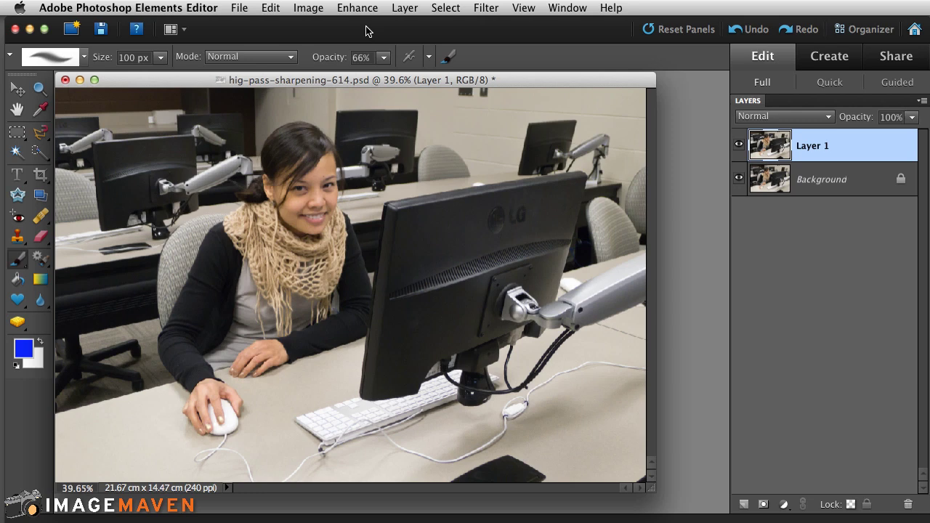
# Apply the High Pass filter to the unfiltered Layer 1 with a radius of 19.6 pixels and set its blend mode to Hard Light
pyautogui.click(497, 7)
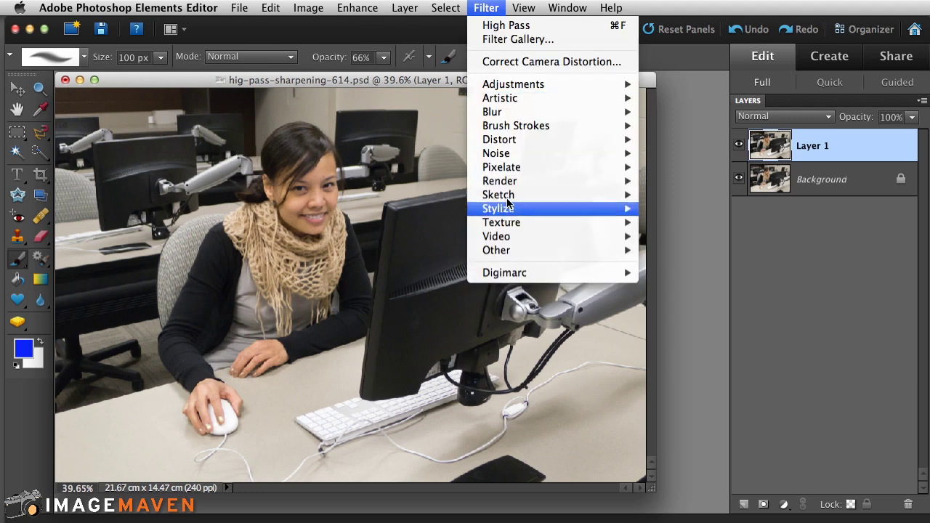
pyautogui.moveTo(509, 256)
pyautogui.click(678, 264)
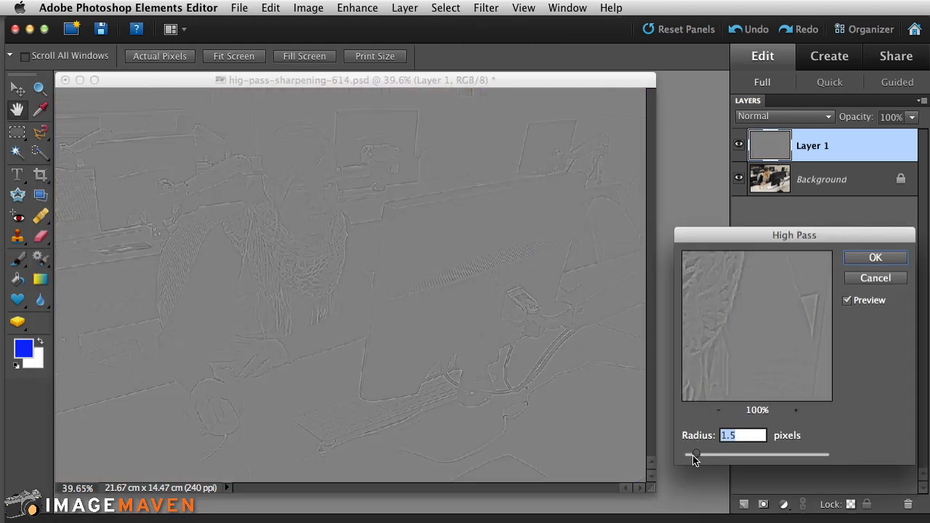
pyautogui.moveTo(696, 457); pyautogui.dragTo(751, 458)
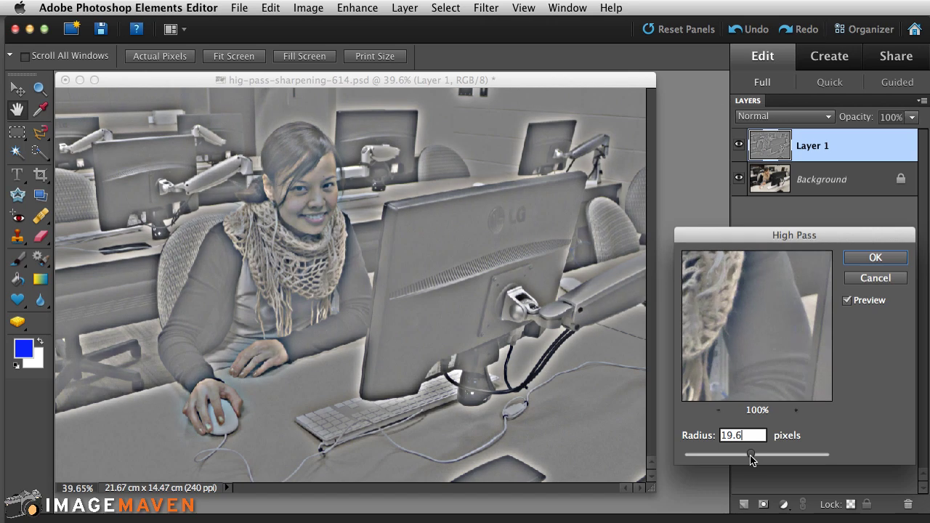
pyautogui.click(876, 257)
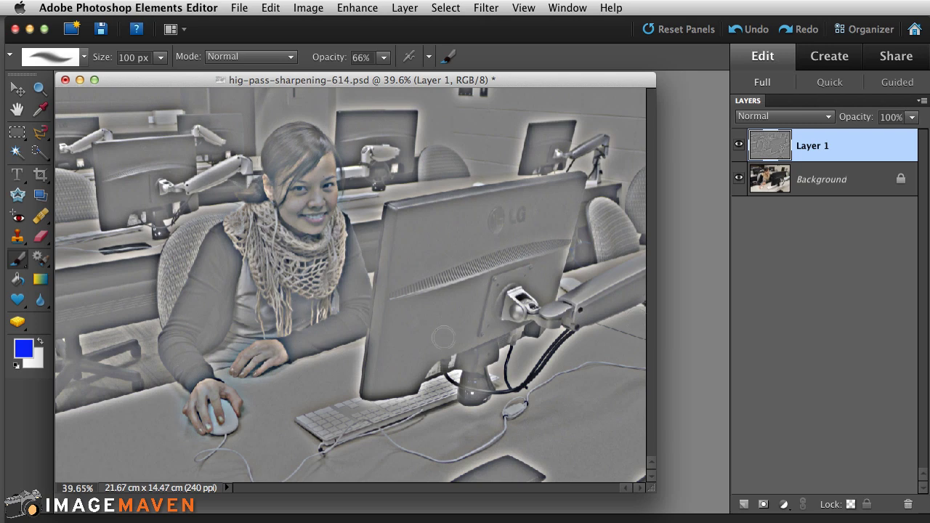
pyautogui.click(781, 118)
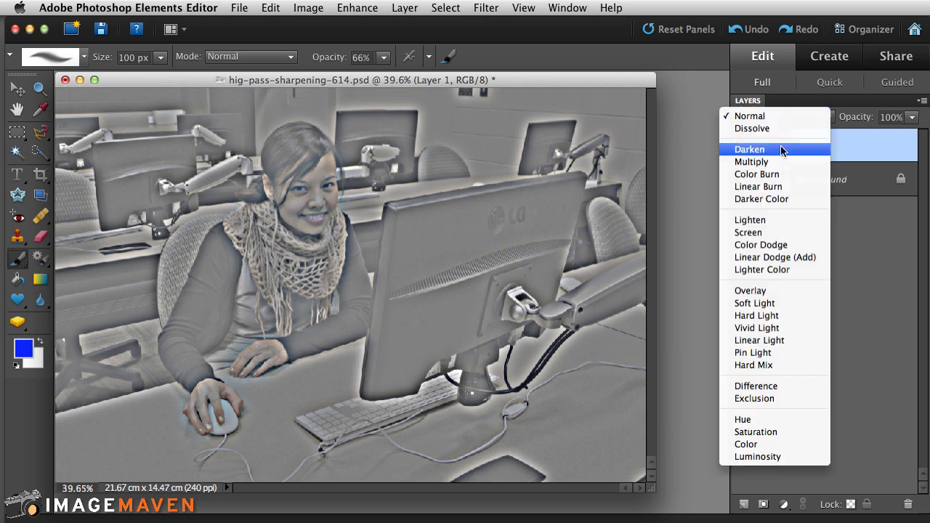
pyautogui.click(780, 316)
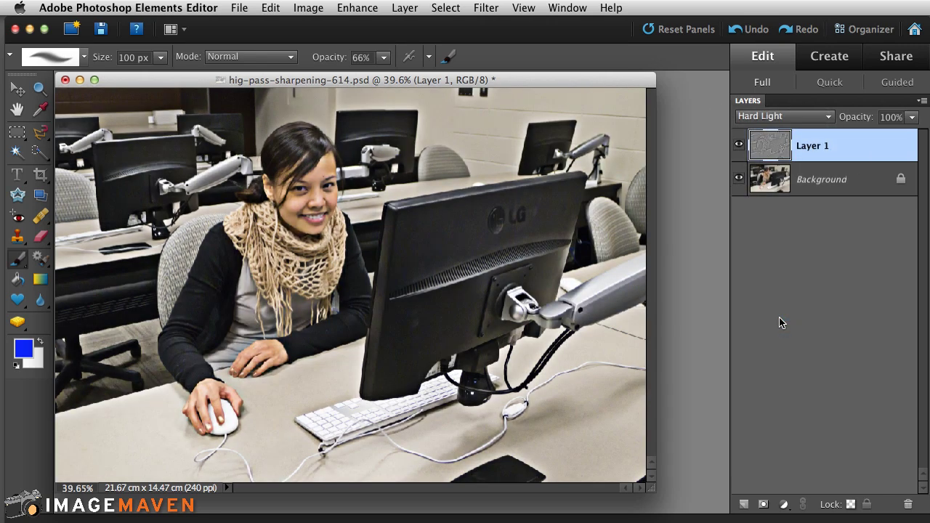
# Inspect the strong sharpening effect around the woman and reduce Layer 1's opacity to 73%
pyautogui.press('super+equal')
pyautogui.press('super+equal')
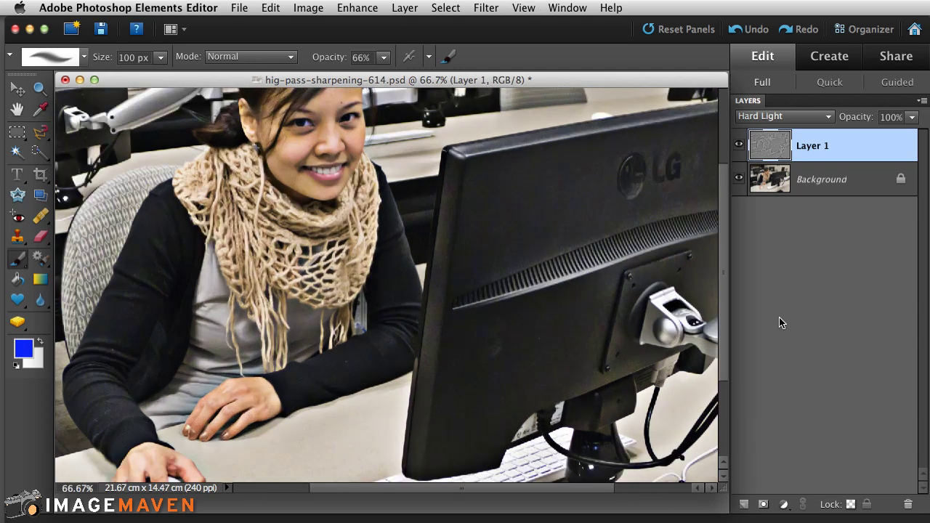
pyautogui.moveTo(356, 249); pyautogui.dragTo(436, 357)
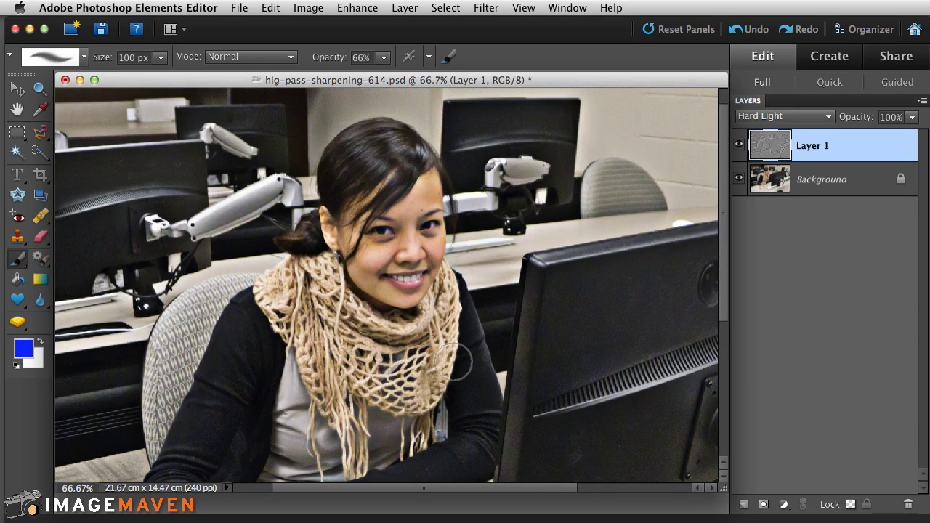
pyautogui.moveTo(452, 362); pyautogui.dragTo(466, 308)
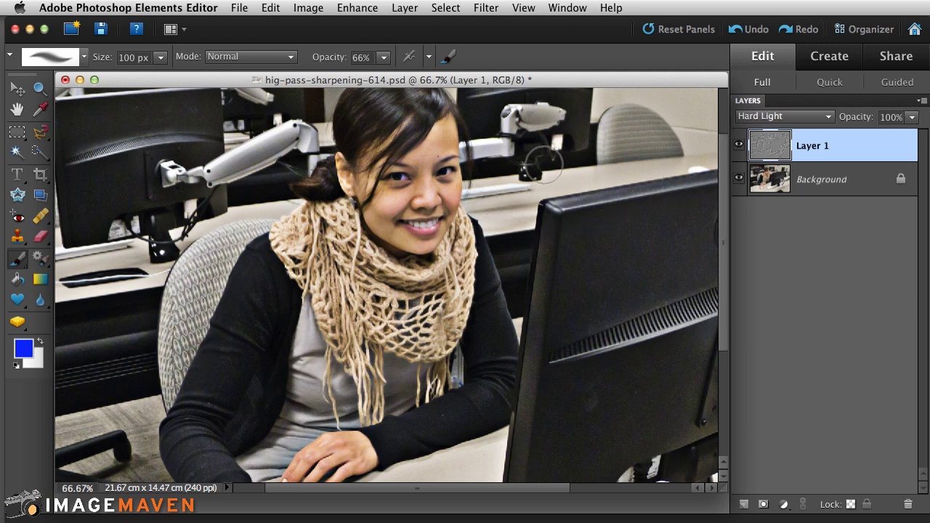
pyautogui.moveTo(564, 163); pyautogui.dragTo(559, 214)
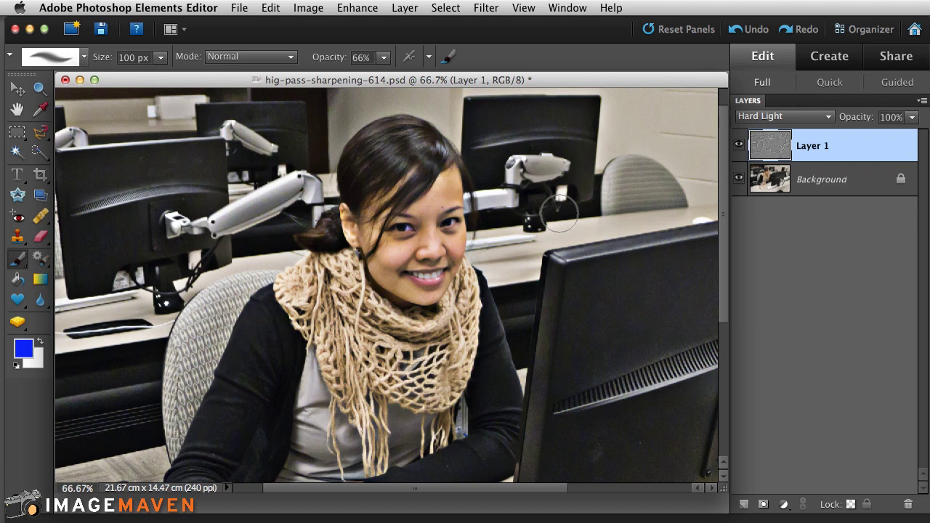
pyautogui.press('super+plus')
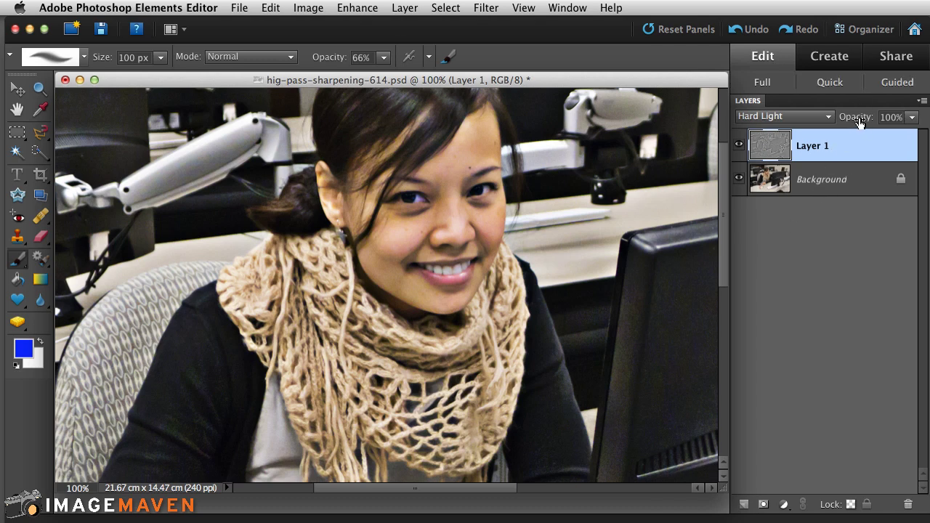
pyautogui.moveTo(860, 122); pyautogui.dragTo(844, 124)
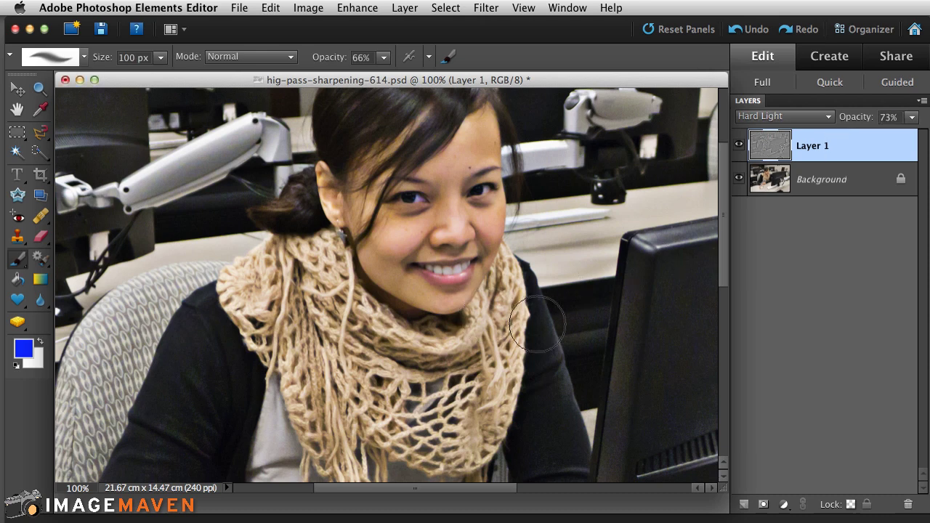